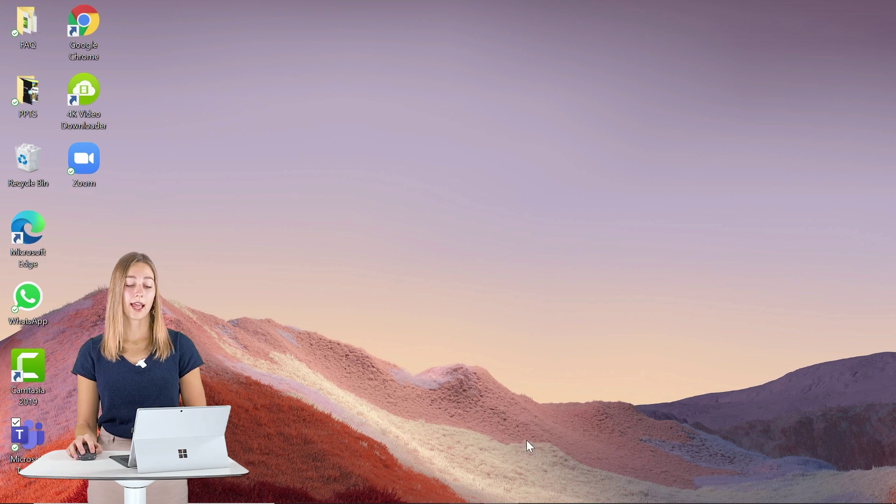
# Step: Open the Teams call showing the meme-history slides, then bring the ClassPoint class page forward
pyautogui.moveTo(465, 490)
pyautogui.click(466, 413)
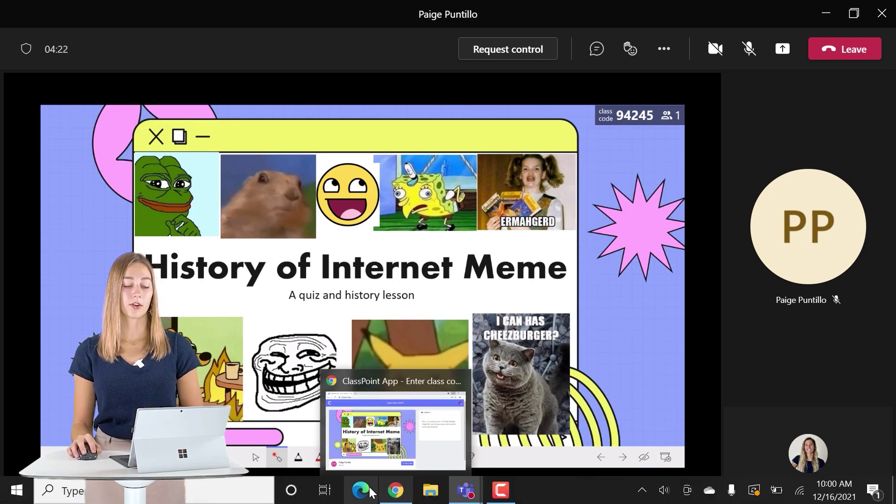
pyautogui.click(391, 492)
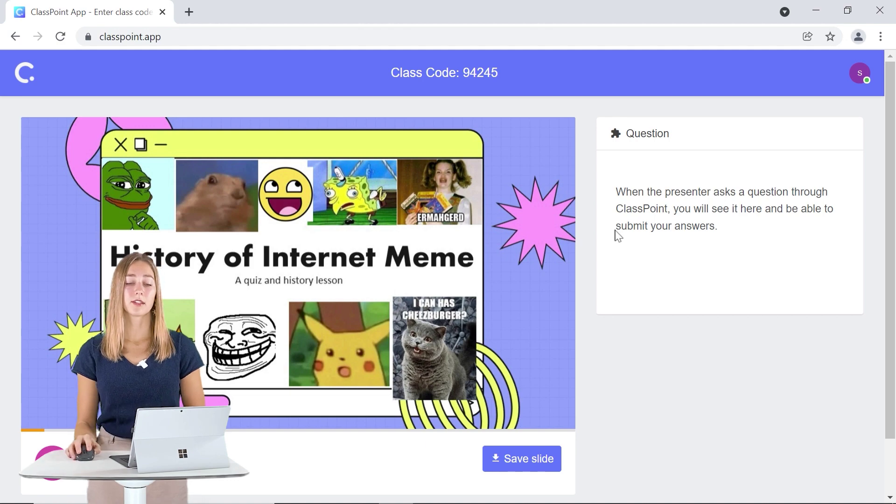
pyautogui.click(814, 16)
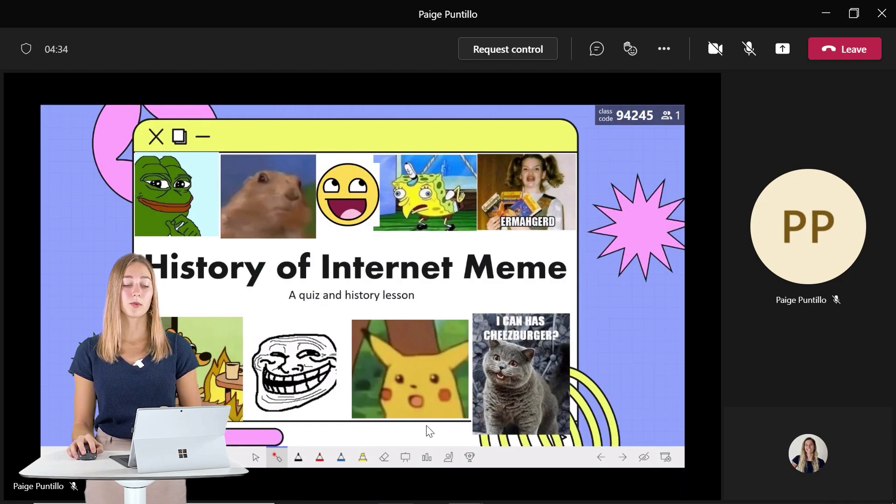
pyautogui.click(395, 491)
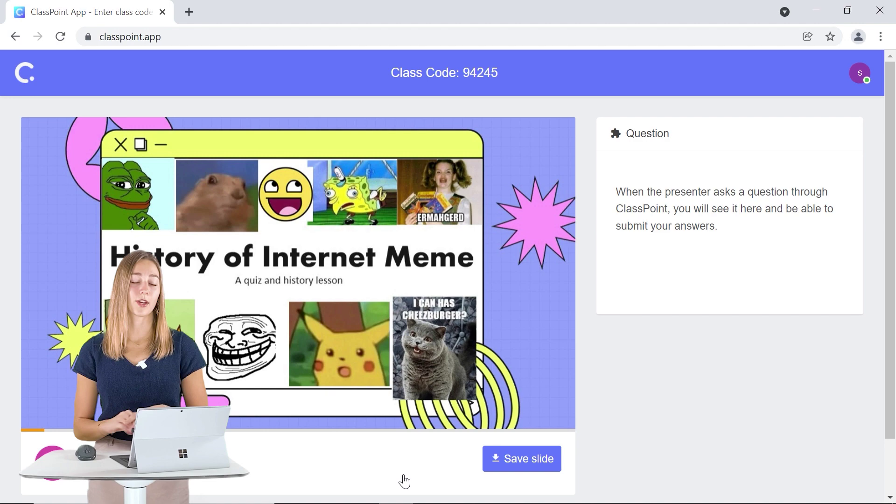
# Step: Restore and resize the Teams and Chrome windows, then drag Teams to the left screen edge
pyautogui.click(847, 9)
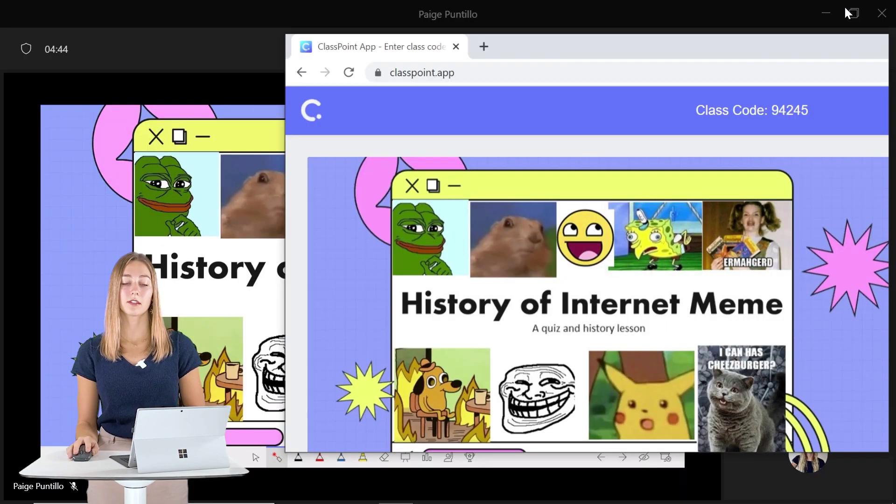
pyautogui.click(854, 13)
pyautogui.moveTo(532, 24); pyautogui.dragTo(420, 25)
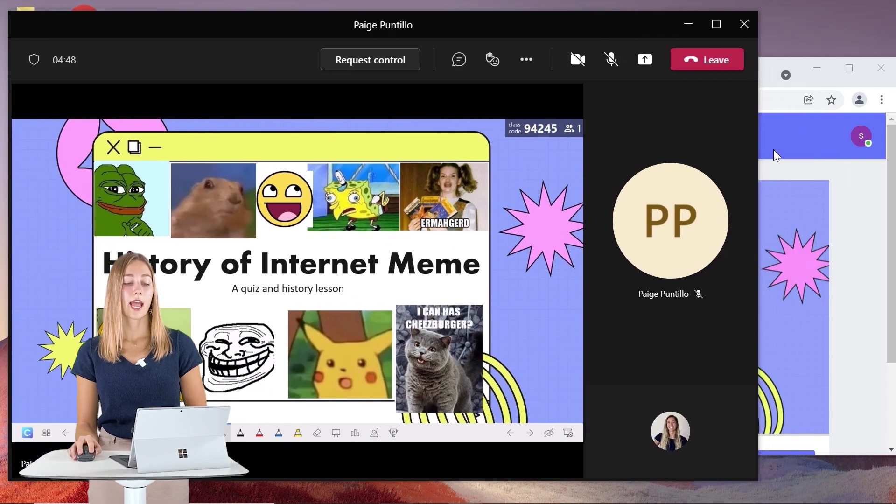
pyautogui.moveTo(756, 152); pyautogui.dragTo(568, 153)
pyautogui.click(426, 127)
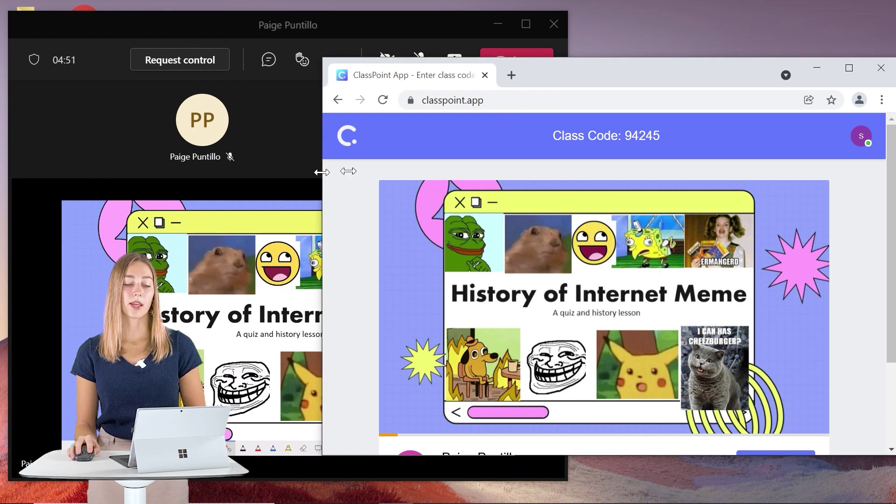
pyautogui.moveTo(322, 172); pyautogui.dragTo(547, 172)
pyautogui.moveTo(727, 62); pyautogui.dragTo(731, 12)
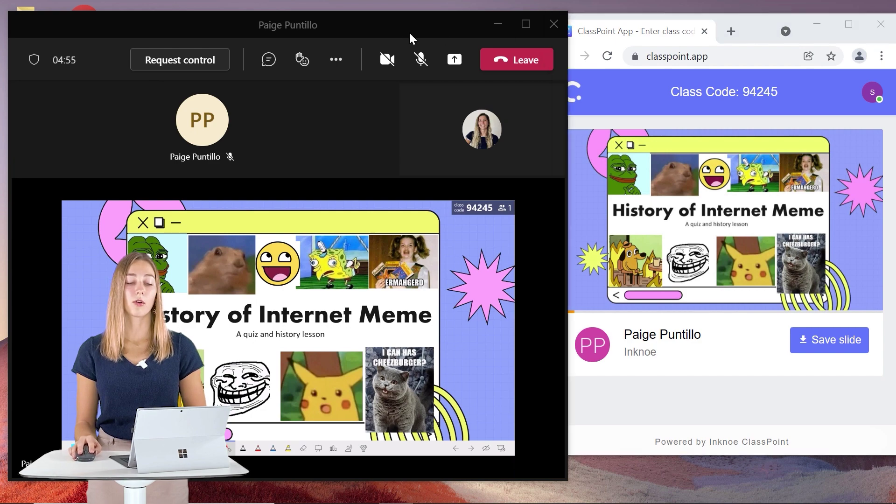
pyautogui.moveTo(405, 31)
pyautogui.mouseDown()
pyautogui.moveTo(35, 42)
pyautogui.moveTo(0, 56)
pyautogui.mouseUp()
# Step: Snap the ClassPoint page to the right half beside the meeting and submit Option D
pyautogui.click(723, 137)
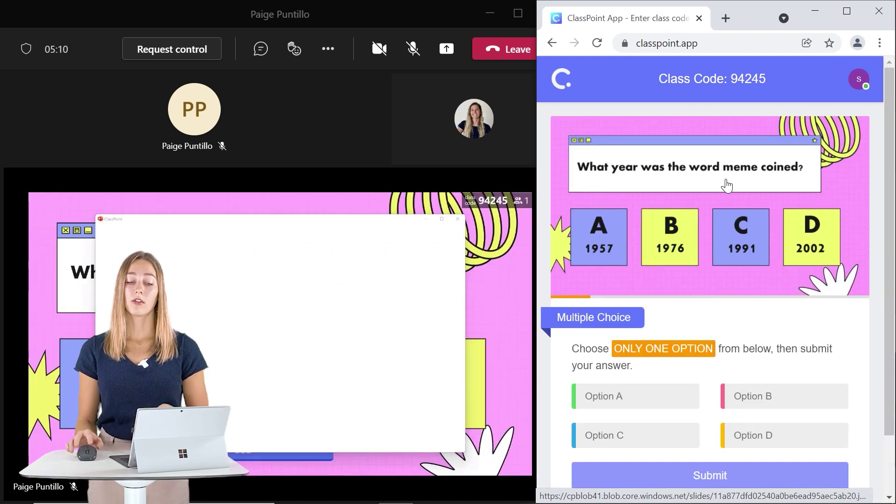
pyautogui.click(774, 439)
pyautogui.click(774, 471)
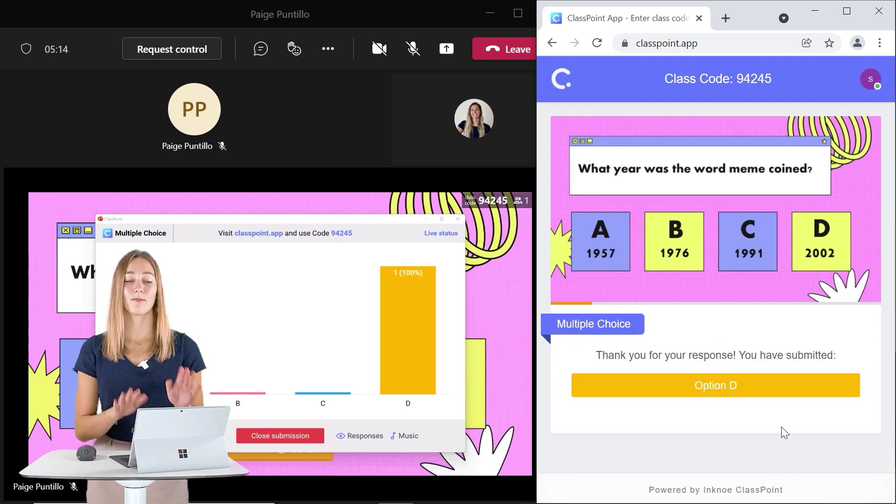